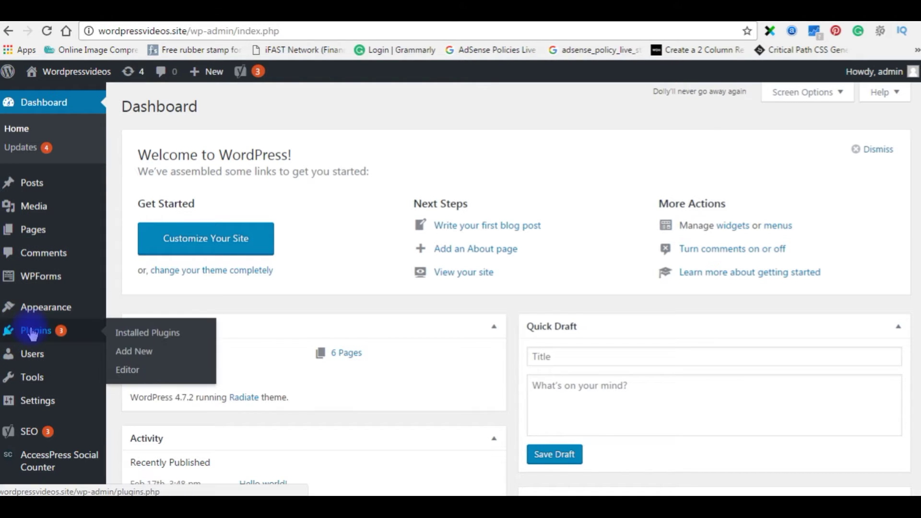
Step: Search plugins for 'megamenu', then install and activate Max Mega Menu
click(144, 357)
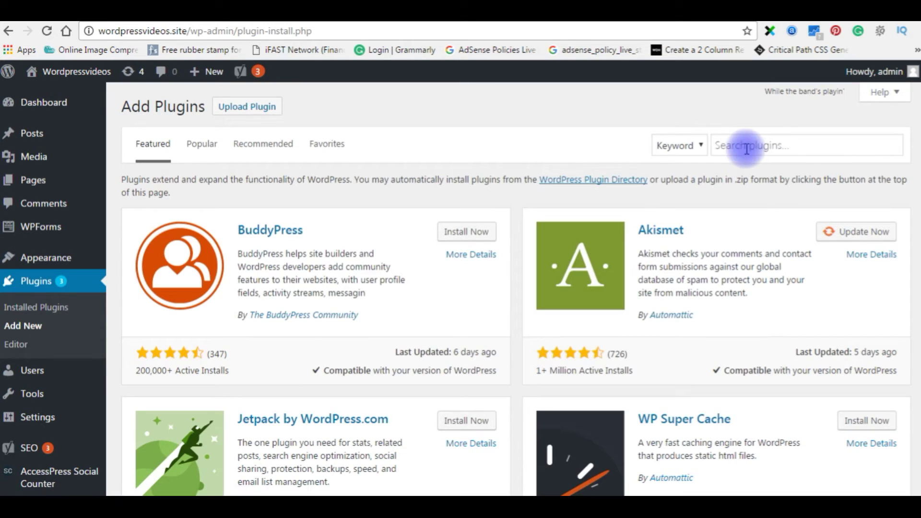
click(746, 147)
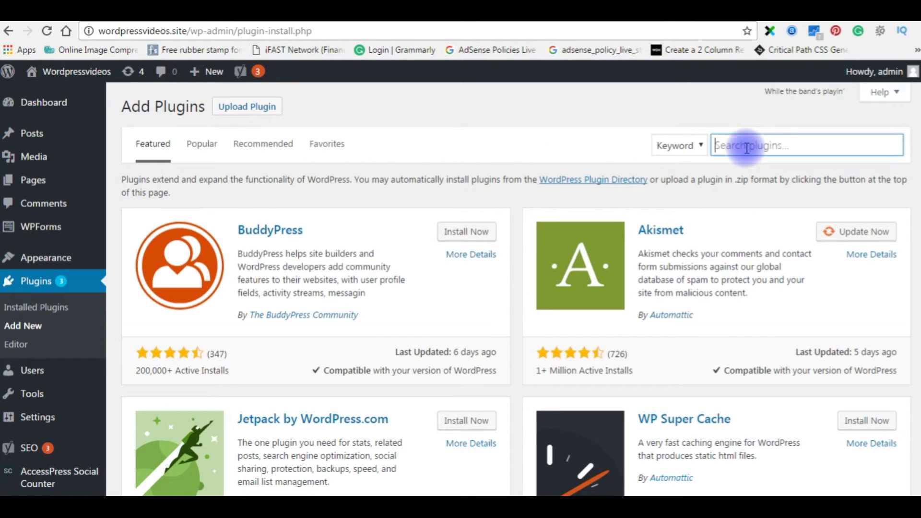
text(megamenu)
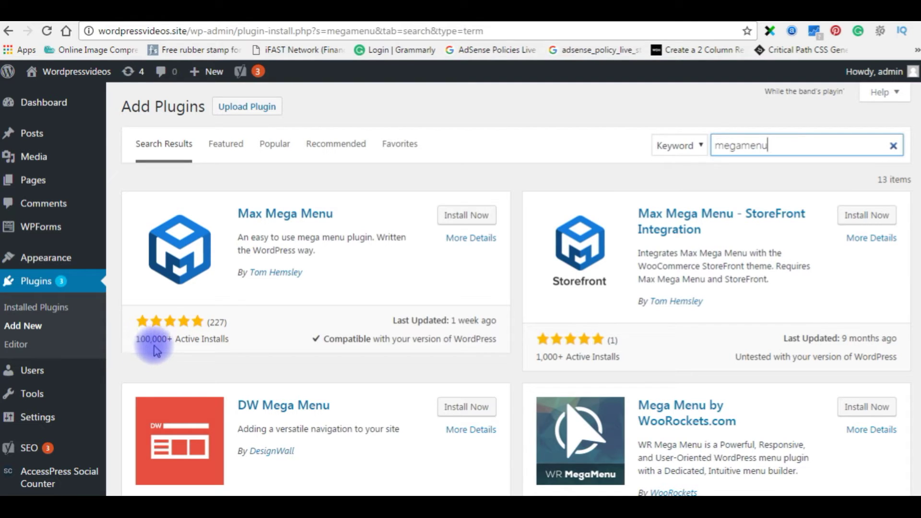
click(450, 216)
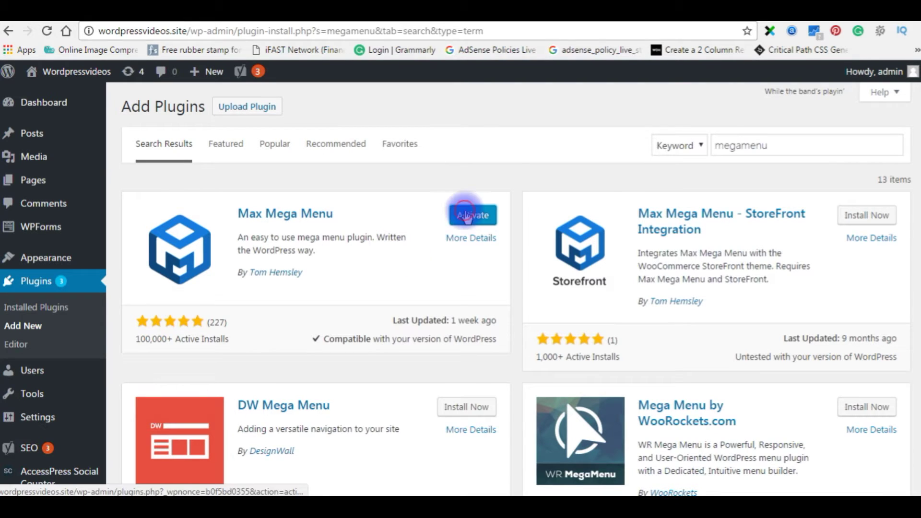
click(472, 214)
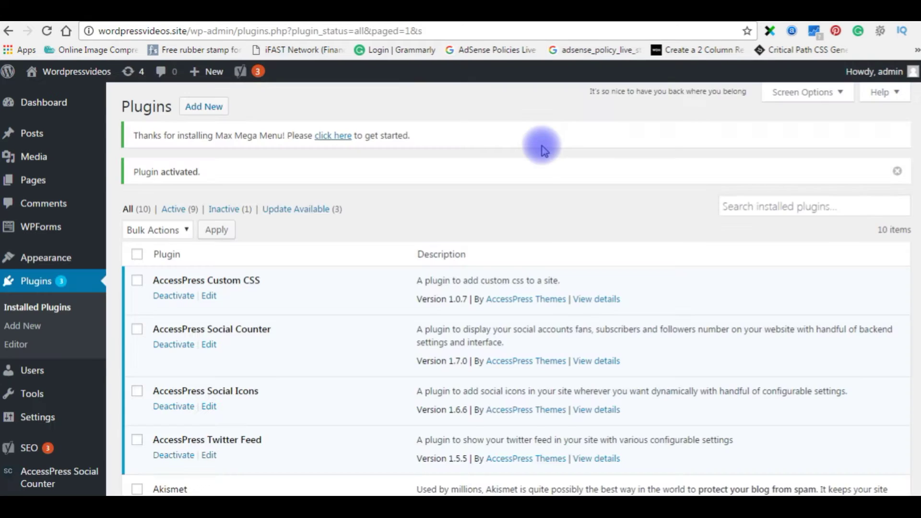
scroll(540, 149, down, 5)
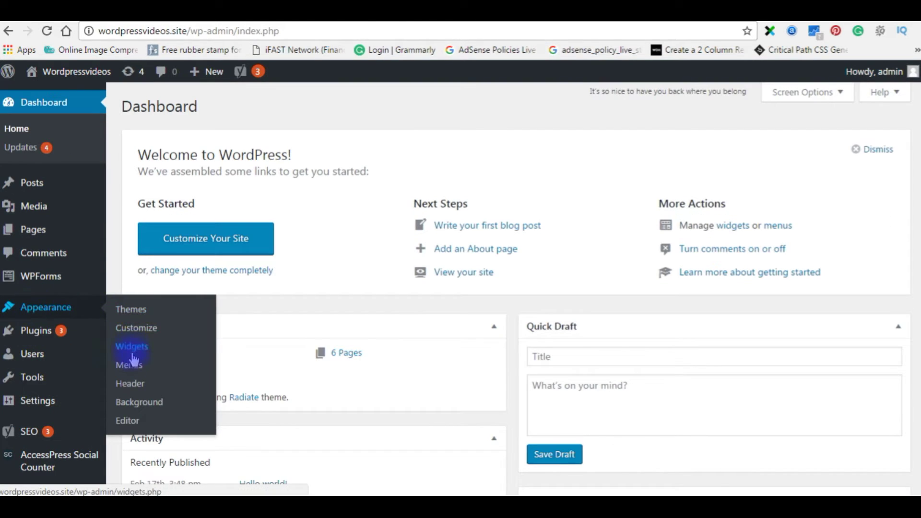
Step: Tick Enable in the Max Mega Menu Settings box for Menu 1 and save
click(133, 366)
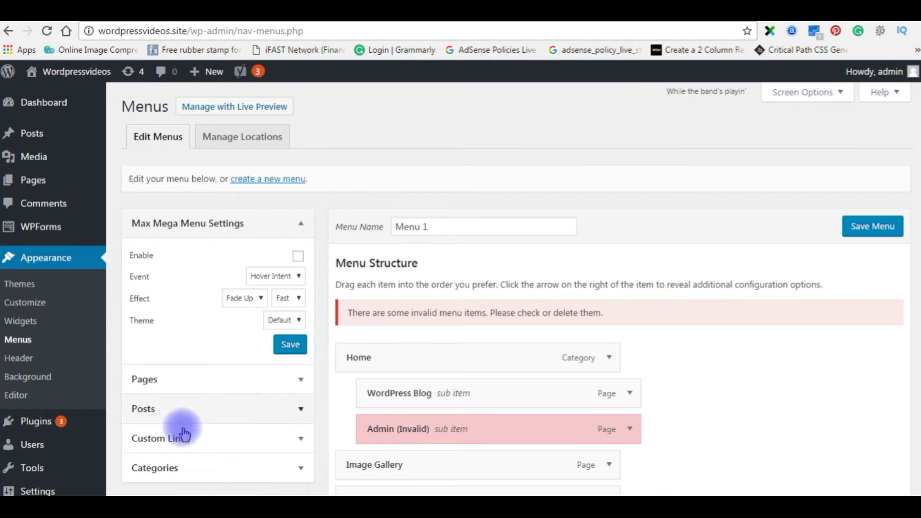
click(298, 256)
click(288, 346)
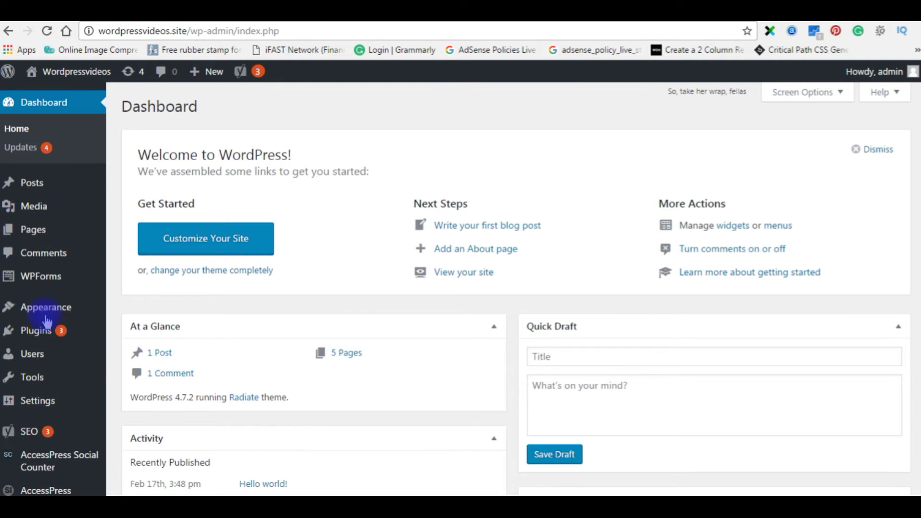
mouse_move(45, 307)
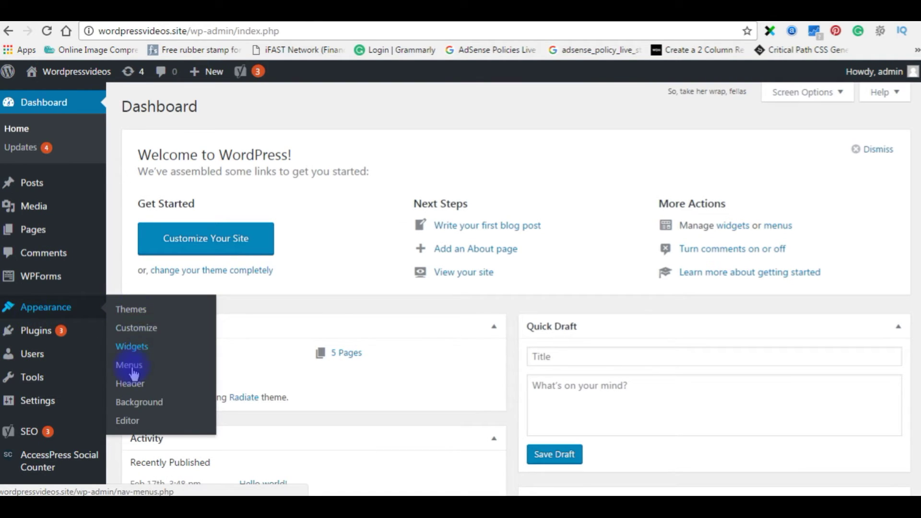
Step: Look over the current Menu 1 in the navigation menu editor
click(130, 367)
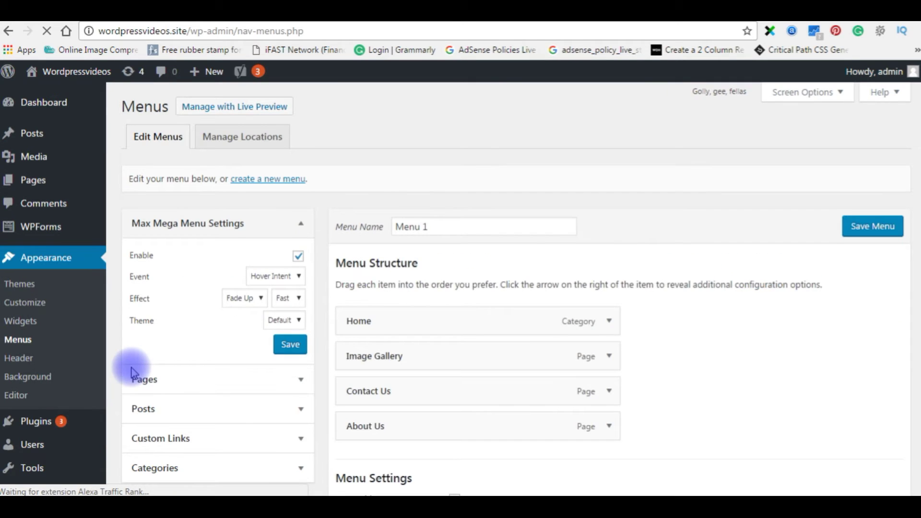
scroll(358, 300, down, 1)
drag(358, 301, 362, 306)
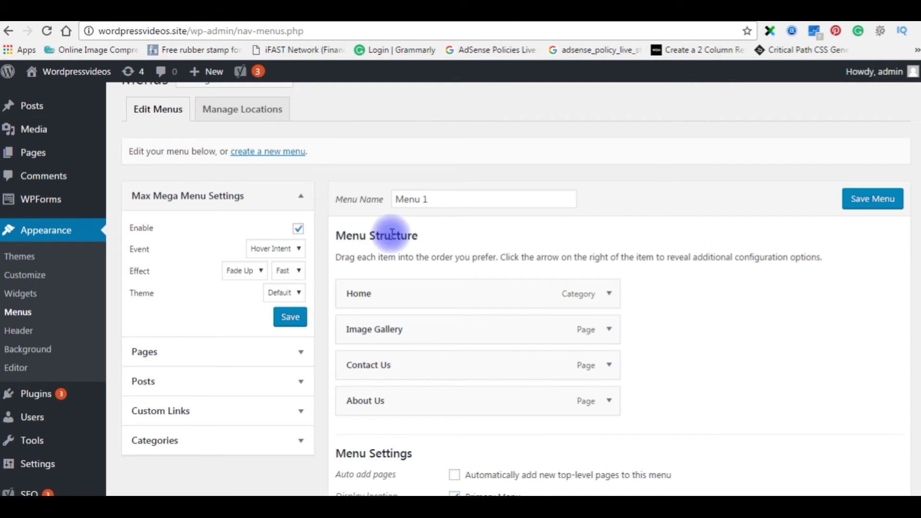
drag(337, 233, 422, 233)
click(434, 238)
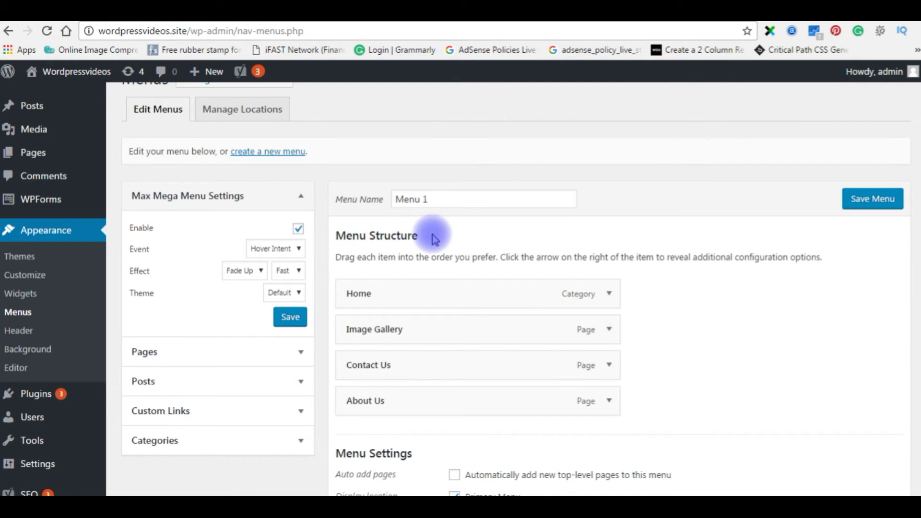
mouse_move(32, 153)
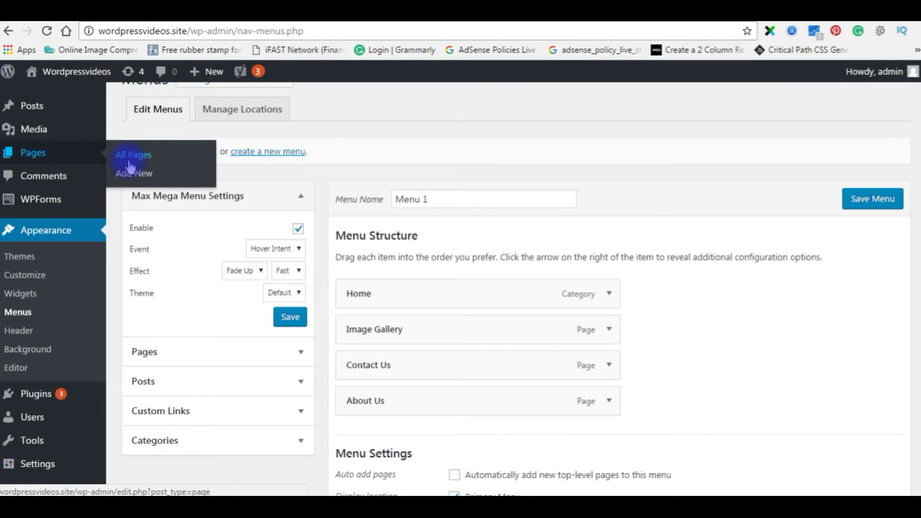
Step: Publish a new page 'Wordpress Blog' with body text 'This is wordpress blog.. !'
click(125, 176)
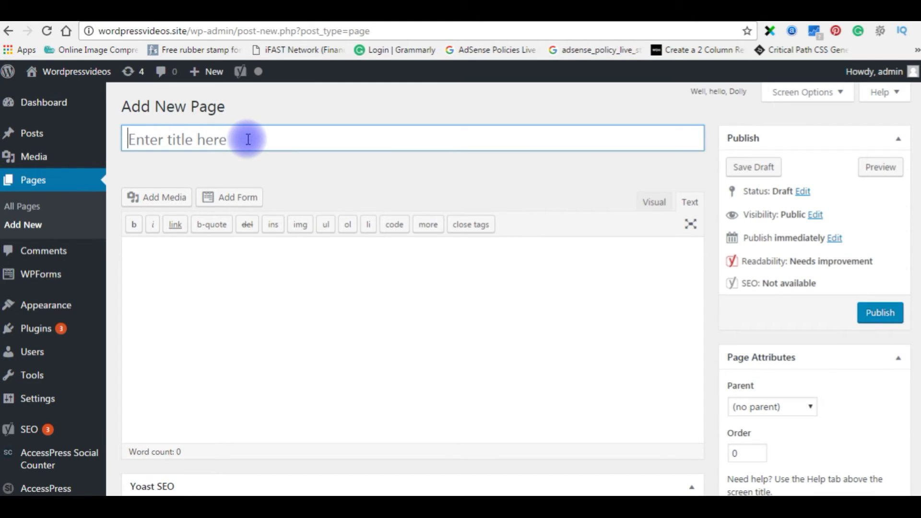
text(Wordpress Blog)
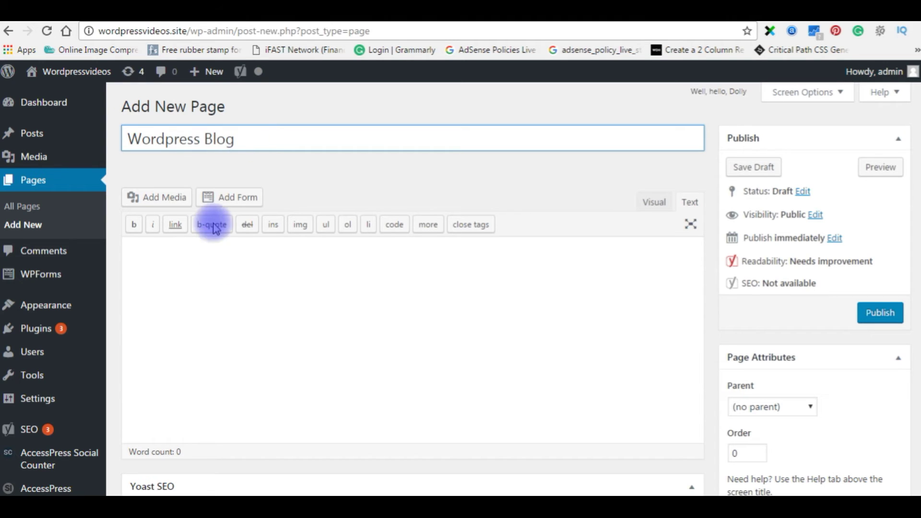
click(227, 275)
text(This)
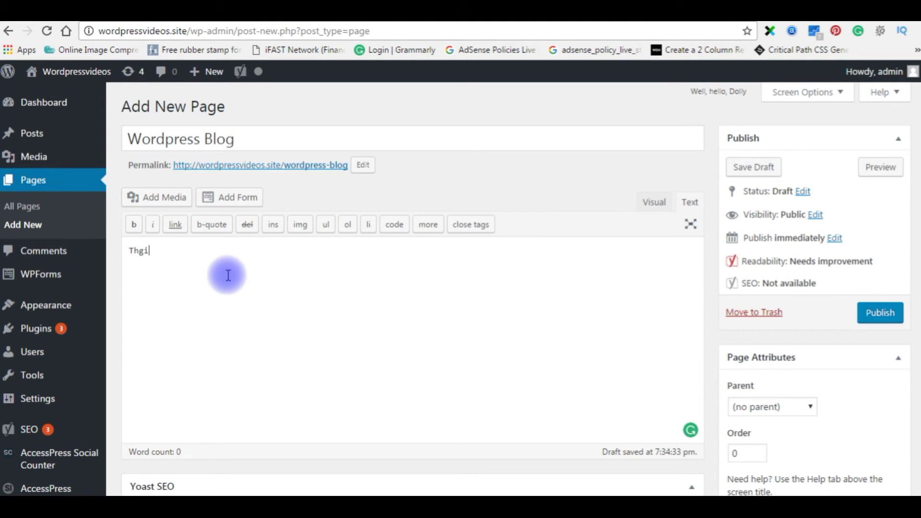
text( is wordpress blog.. !)
click(882, 317)
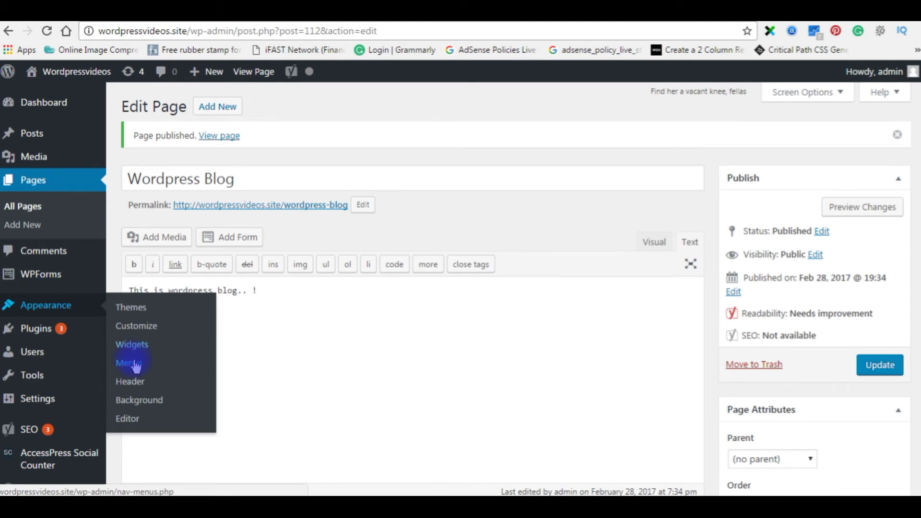
Step: Add the WordPress Blog page to Menu 1 from the Pages list
click(135, 364)
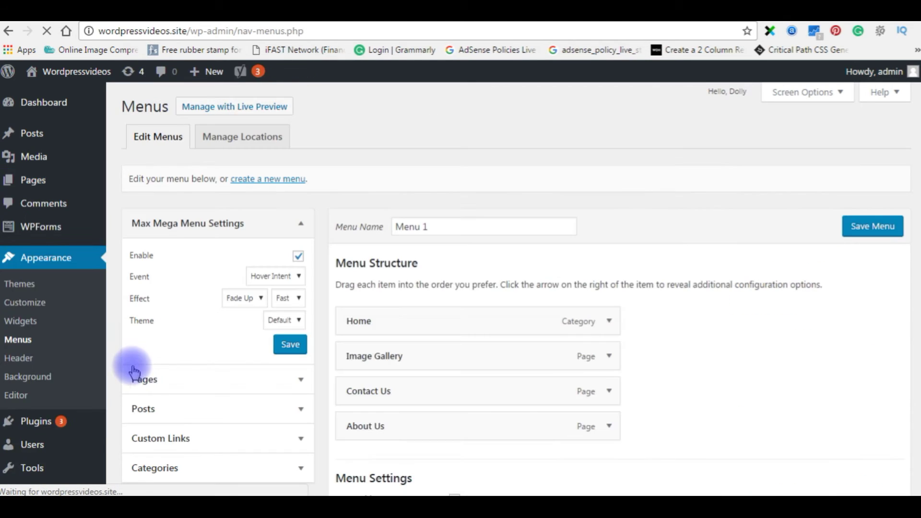
click(144, 378)
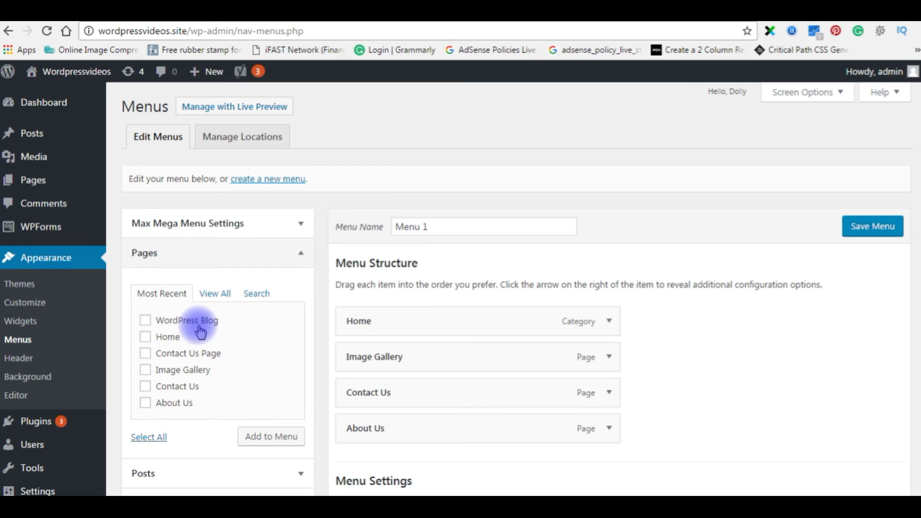
click(150, 324)
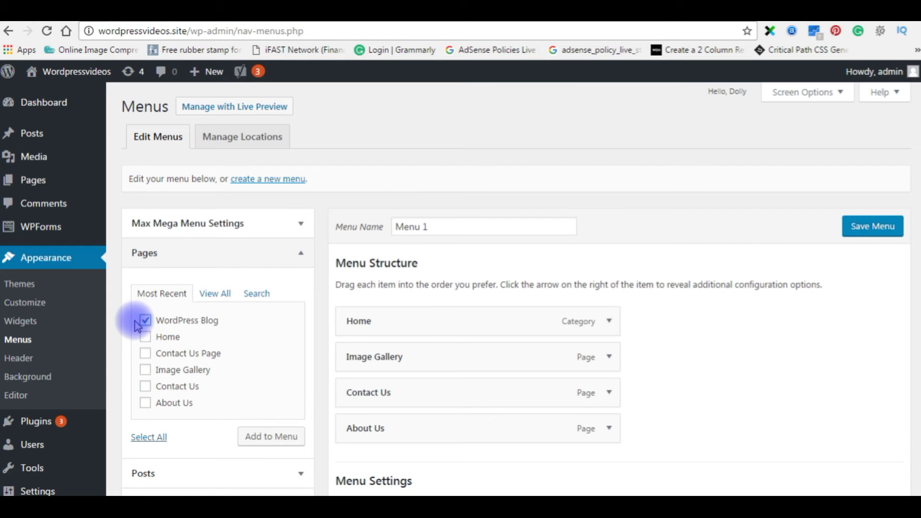
click(257, 436)
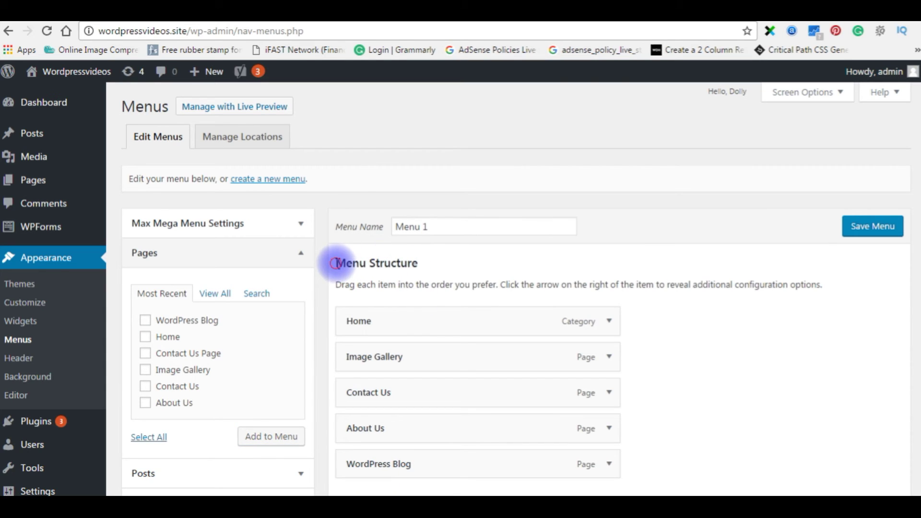
Step: Drag the WordPress Blog menu item up to sit just below Home
drag(336, 263, 426, 263)
click(857, 362)
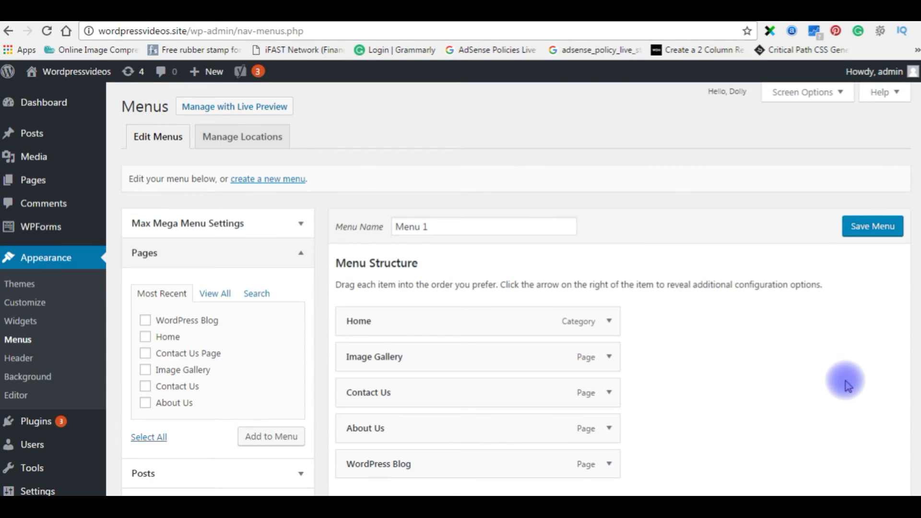
scroll(372, 467, down, 1)
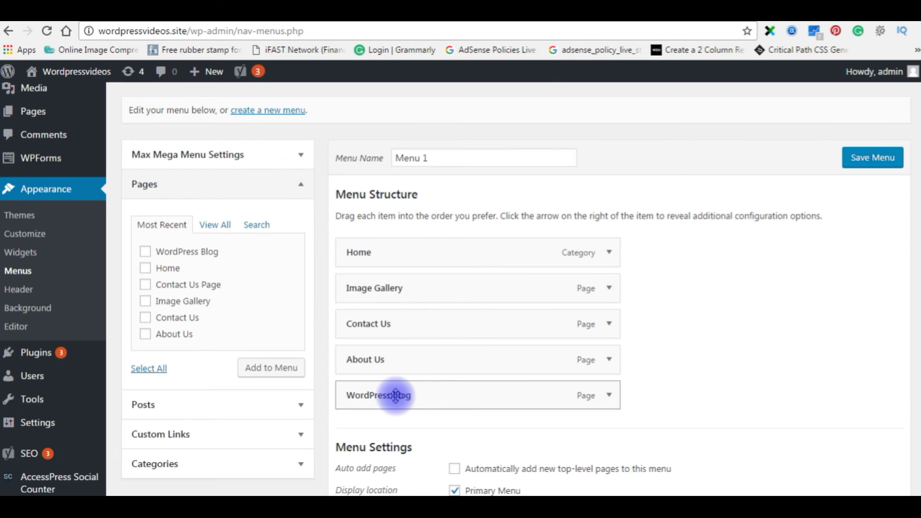
mouse_move(395, 394)
mouse_down()
mouse_move(423, 262)
mouse_move(415, 287)
mouse_up()
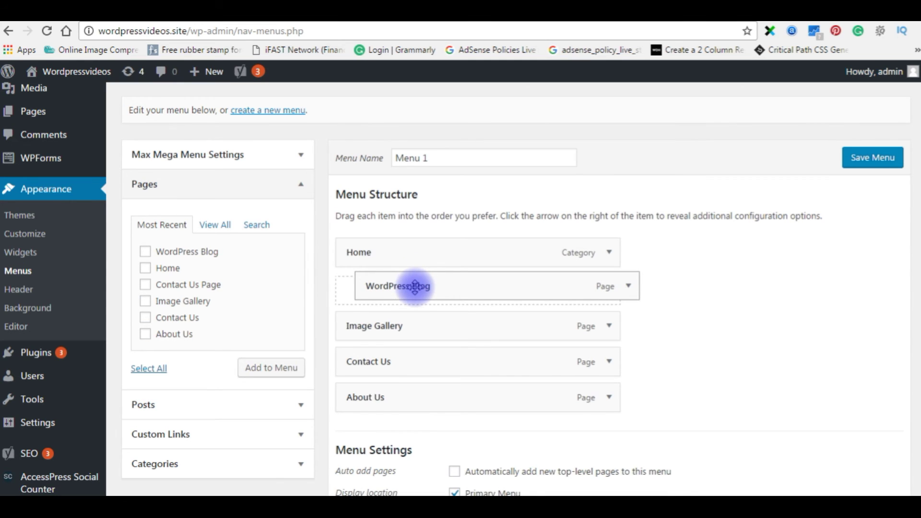
Step: Indent WordPress Blog as a sub-item of Home and save Menu 1
drag(415, 286, 415, 287)
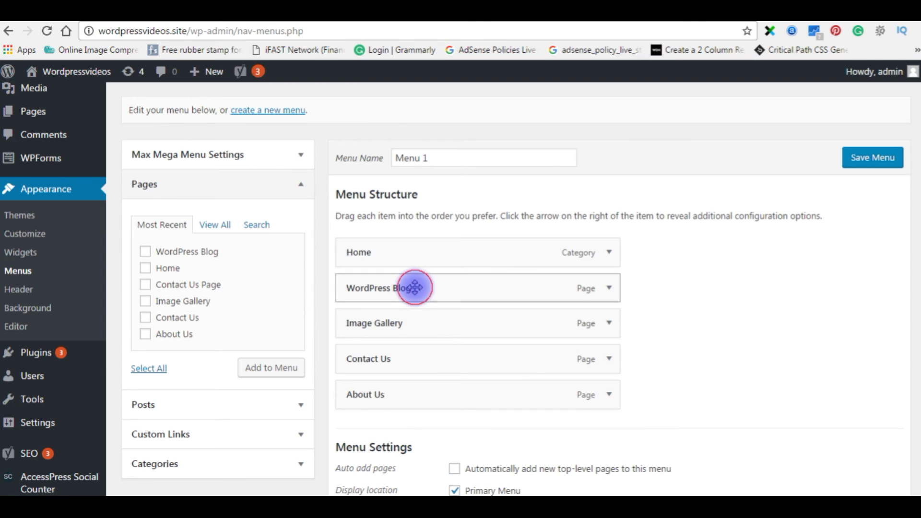
drag(415, 286, 437, 286)
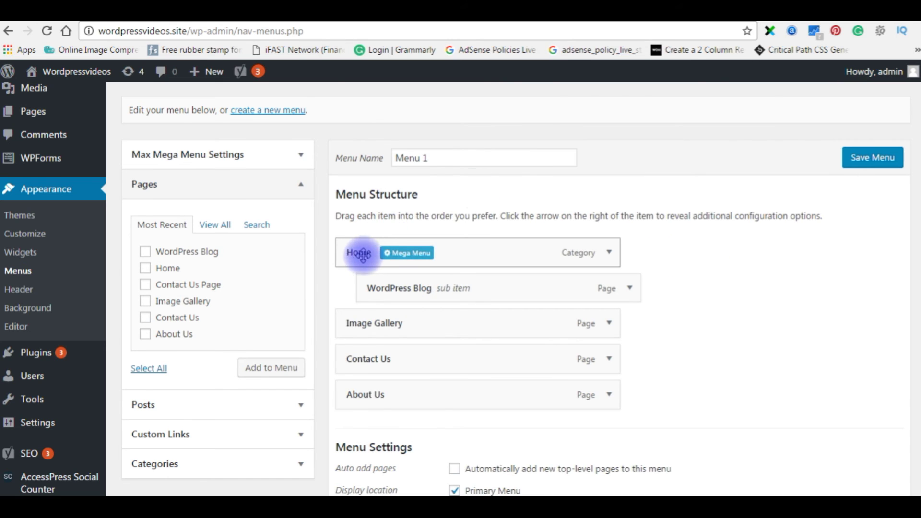
click(861, 165)
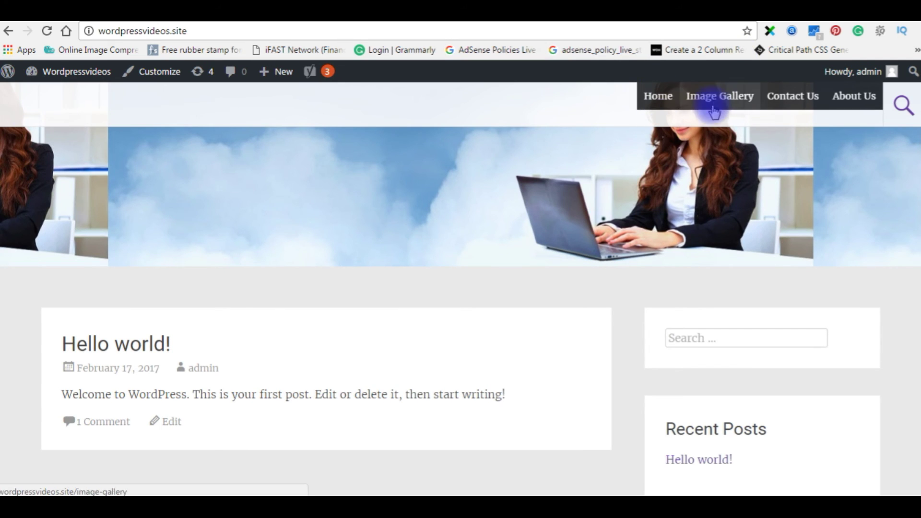
Step: Reload the site and open WordPress Blog from Home's drop-down to check its text
click(48, 33)
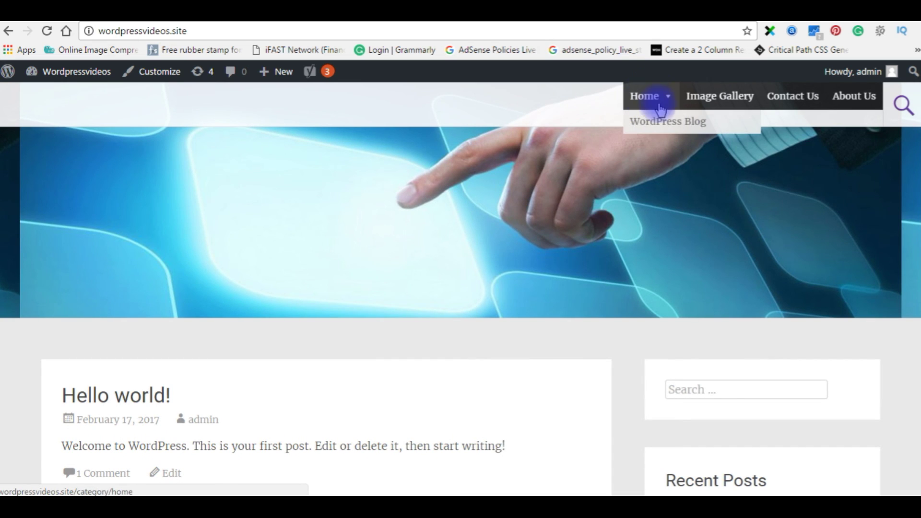
click(648, 120)
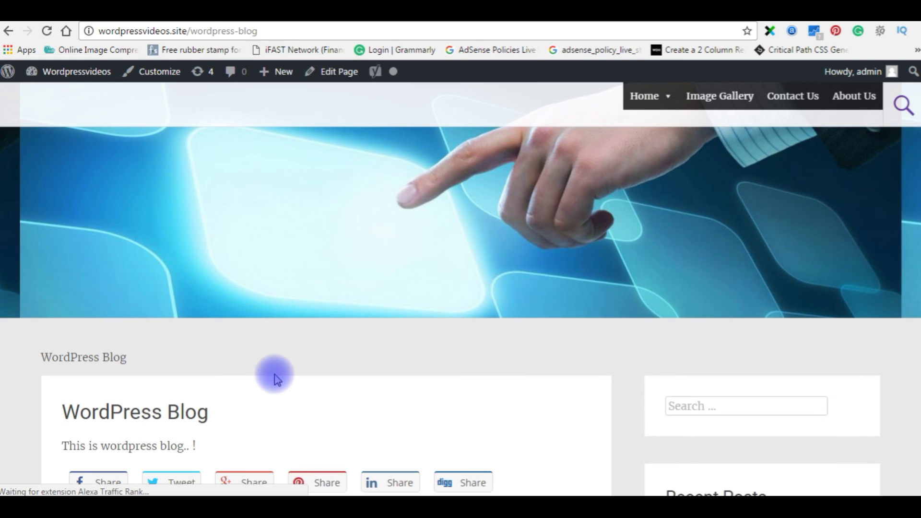
drag(65, 444, 220, 445)
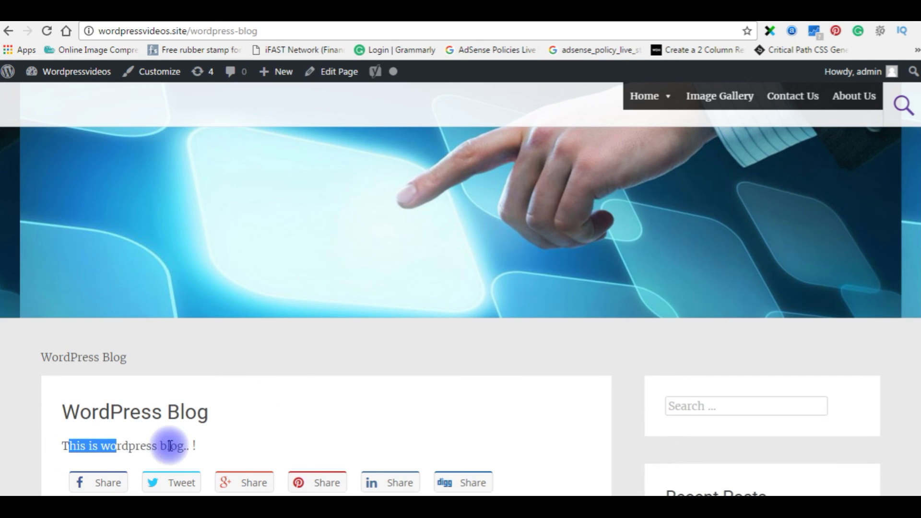
click(222, 449)
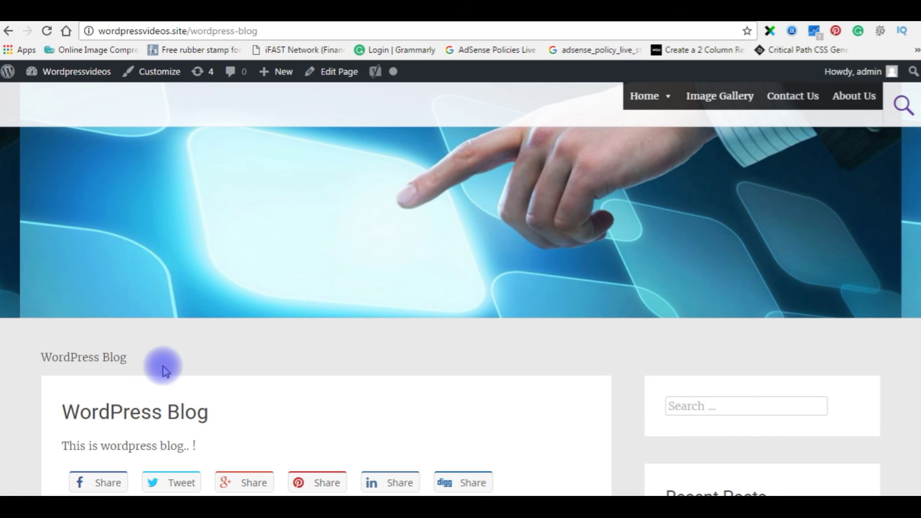